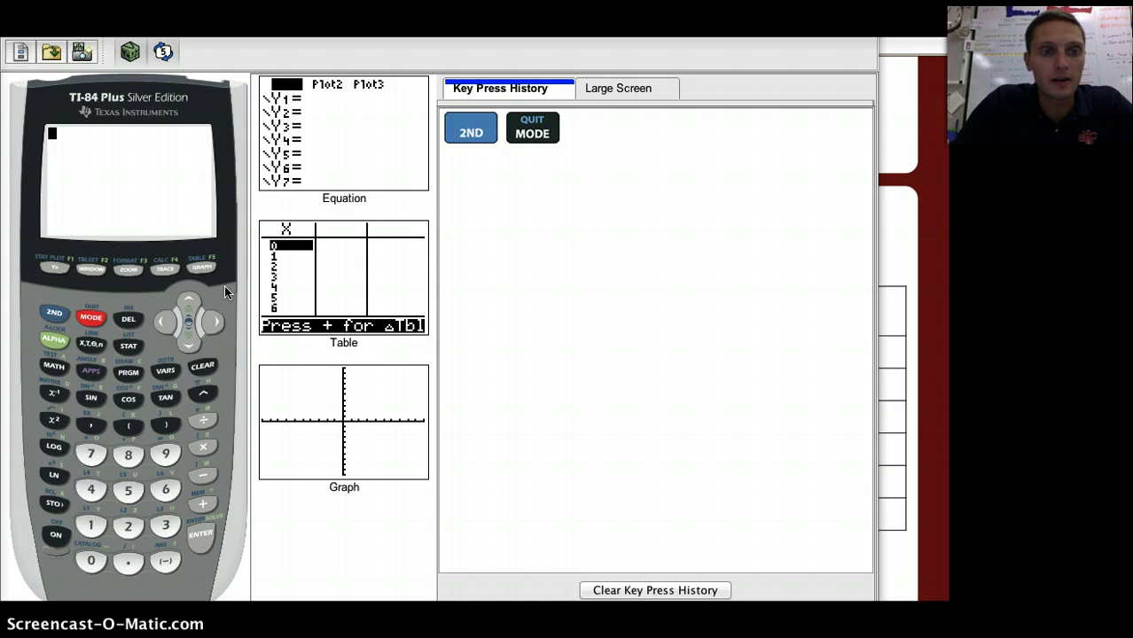
Open the STAT list editor and store 13 as the first value in L1
left_click(126, 346)
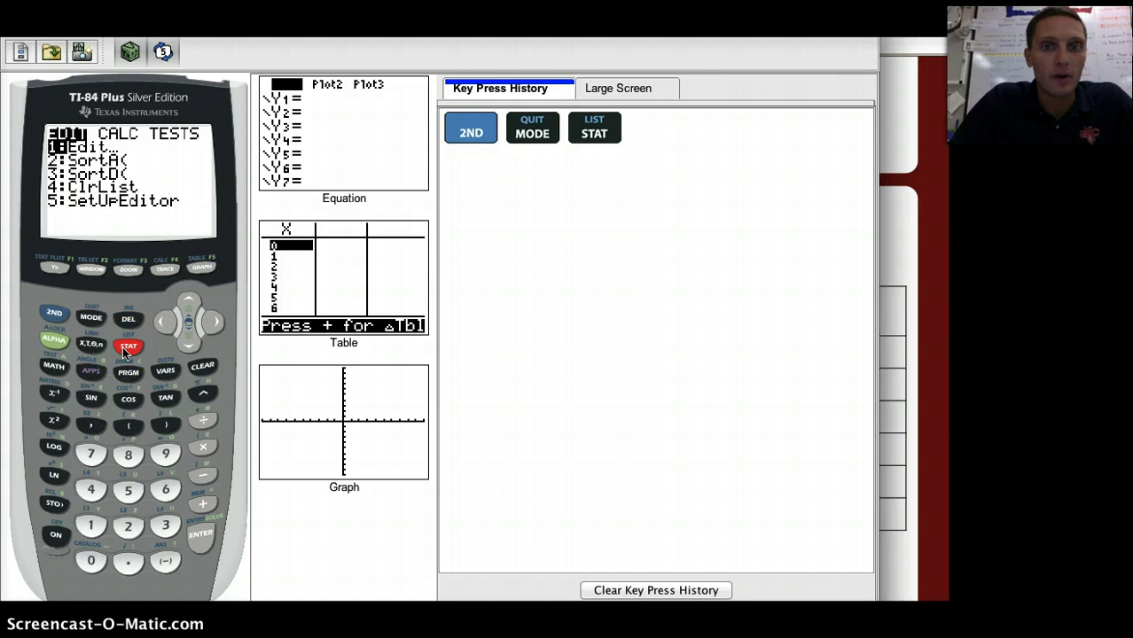
left_click(203, 534)
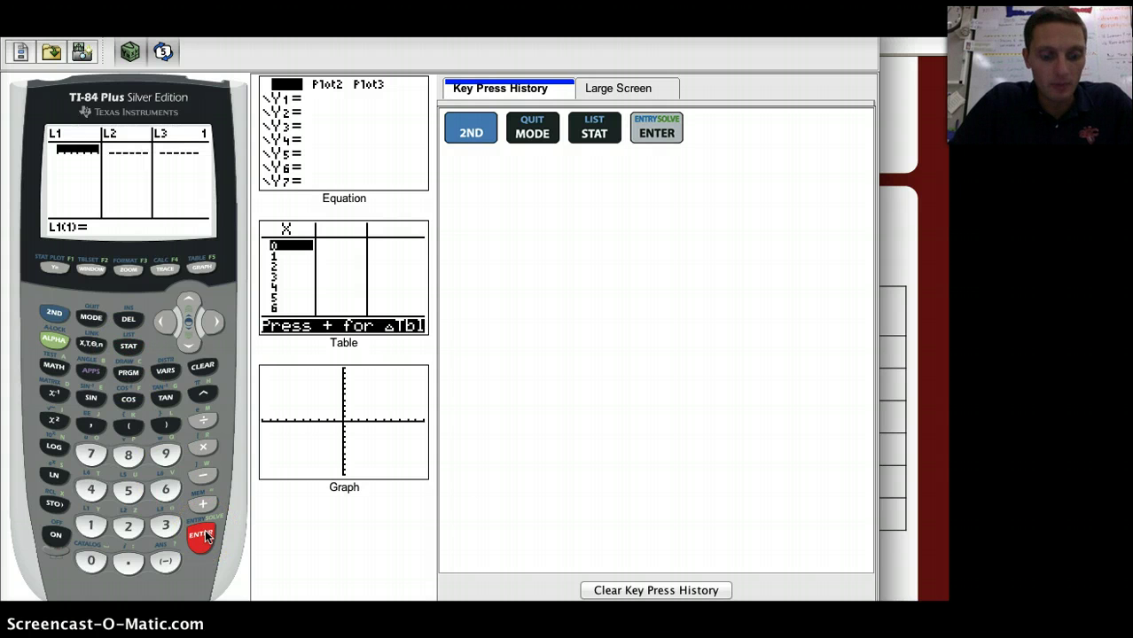
left_click(108, 150)
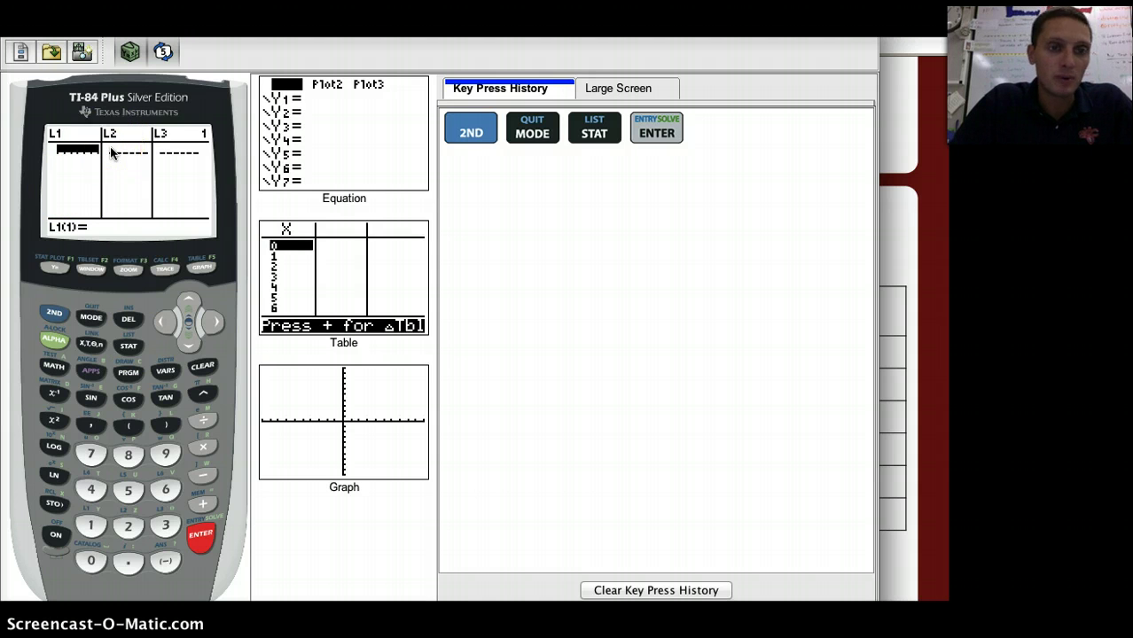
left_click(58, 538)
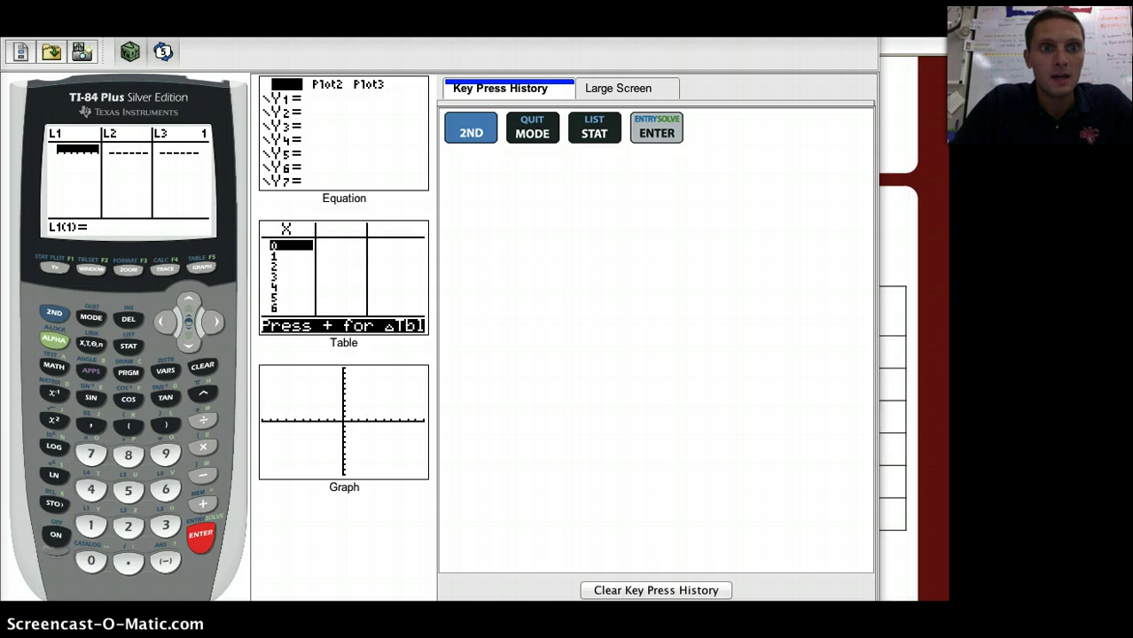
left_click(91, 527)
left_click(165, 526)
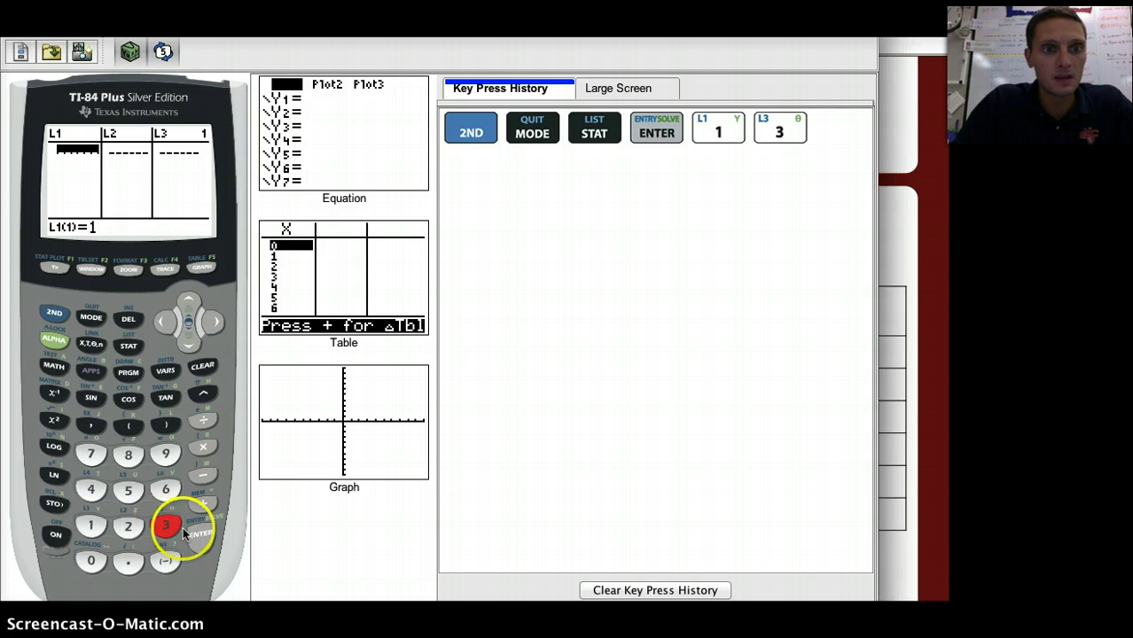
left_click(204, 548)
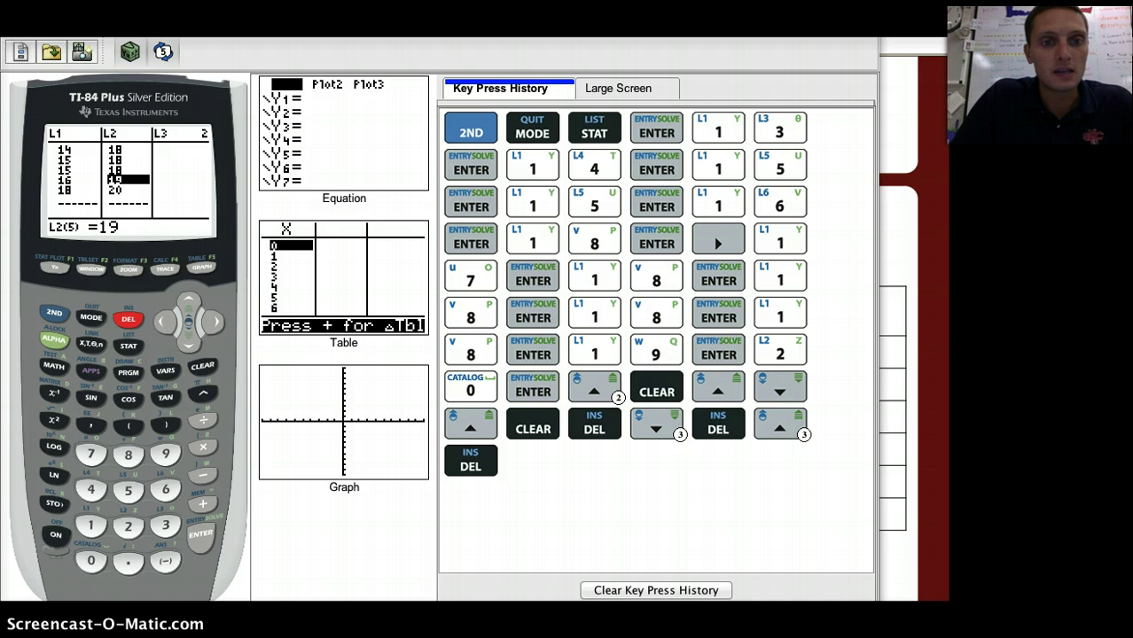
Run 2-Var Stats from the STAT CALC menu on L1 and L2, showing x̄=15.16666667 and n=6
left_click(129, 347)
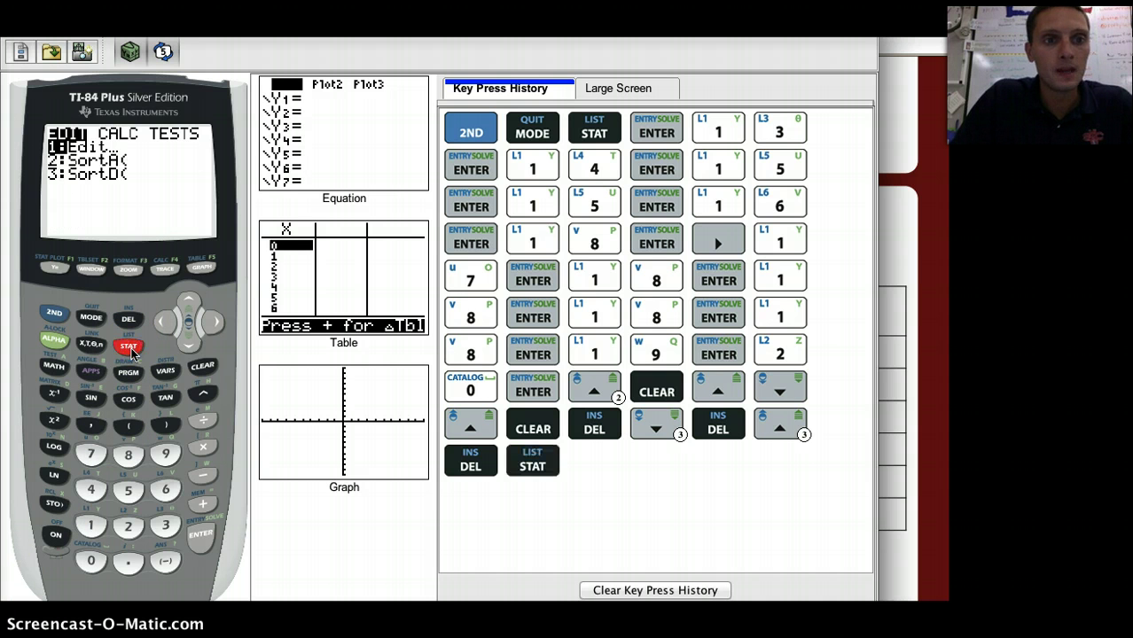
left_click(213, 323)
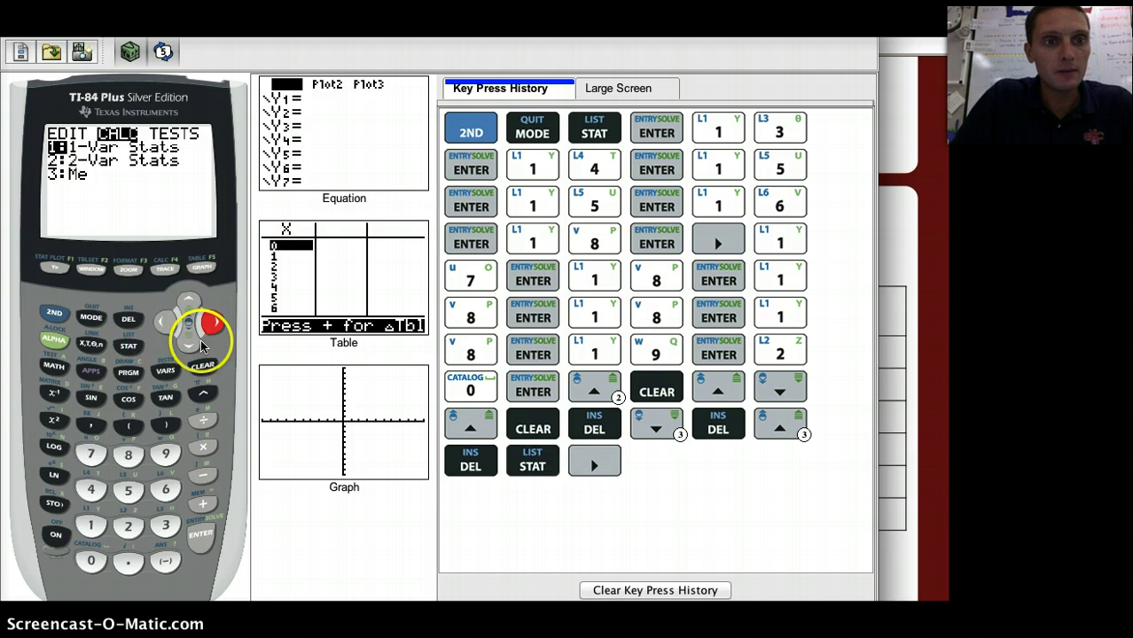
left_click(188, 345)
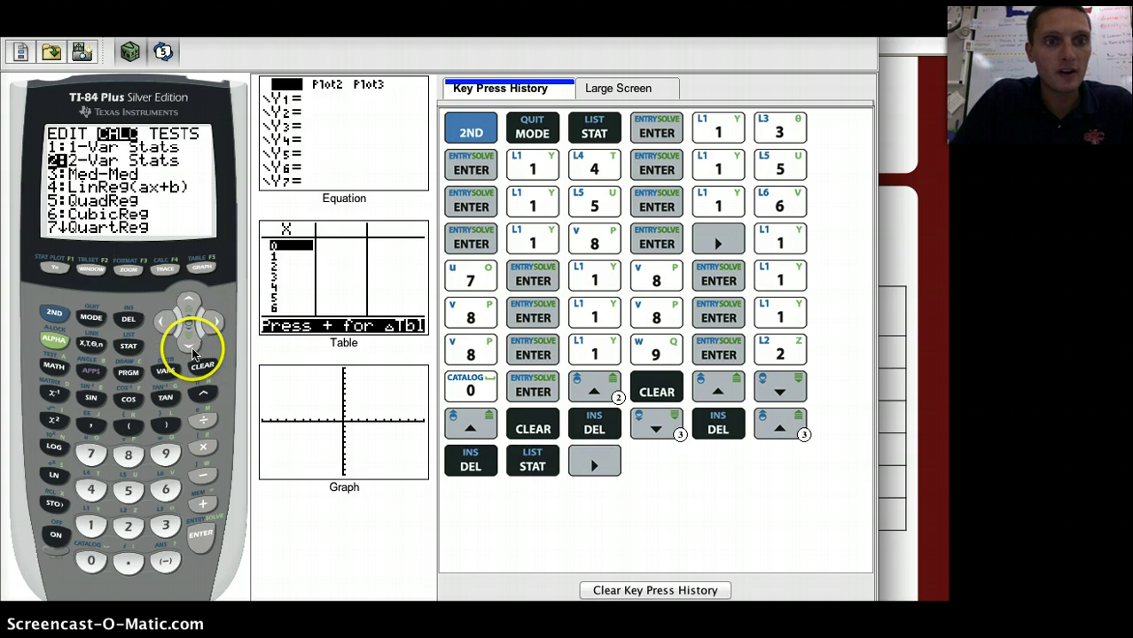
left_click(200, 538)
left_click(199, 538)
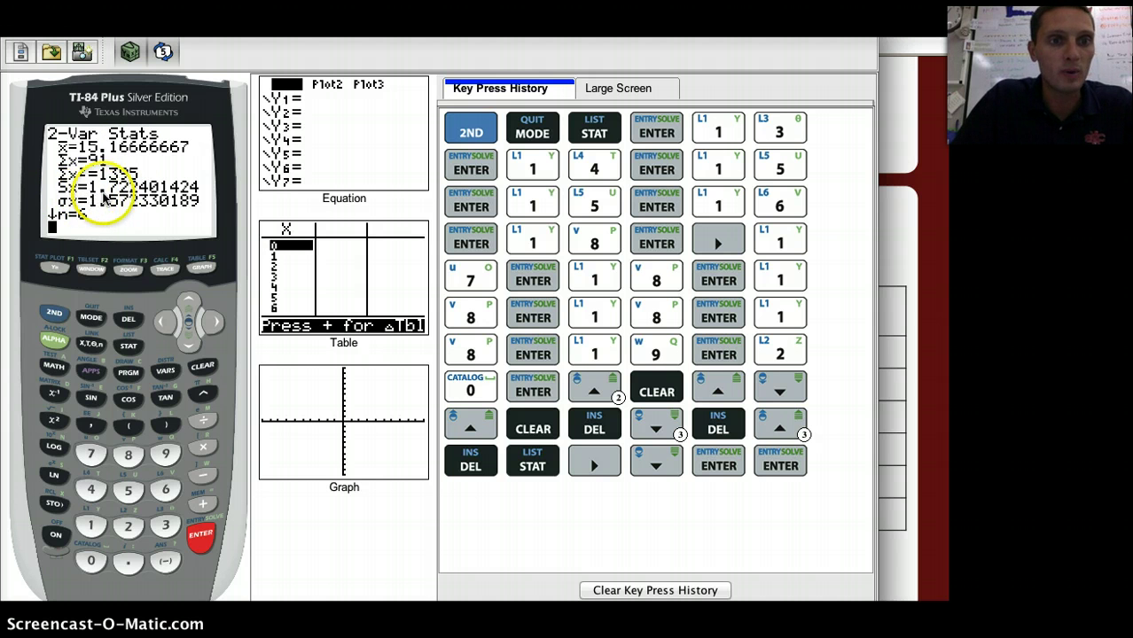
Scroll down the 2-Var Stats results through ȳ, Sy, σy, Σxy, minX and maxX
left_click(189, 346)
left_click(189, 345)
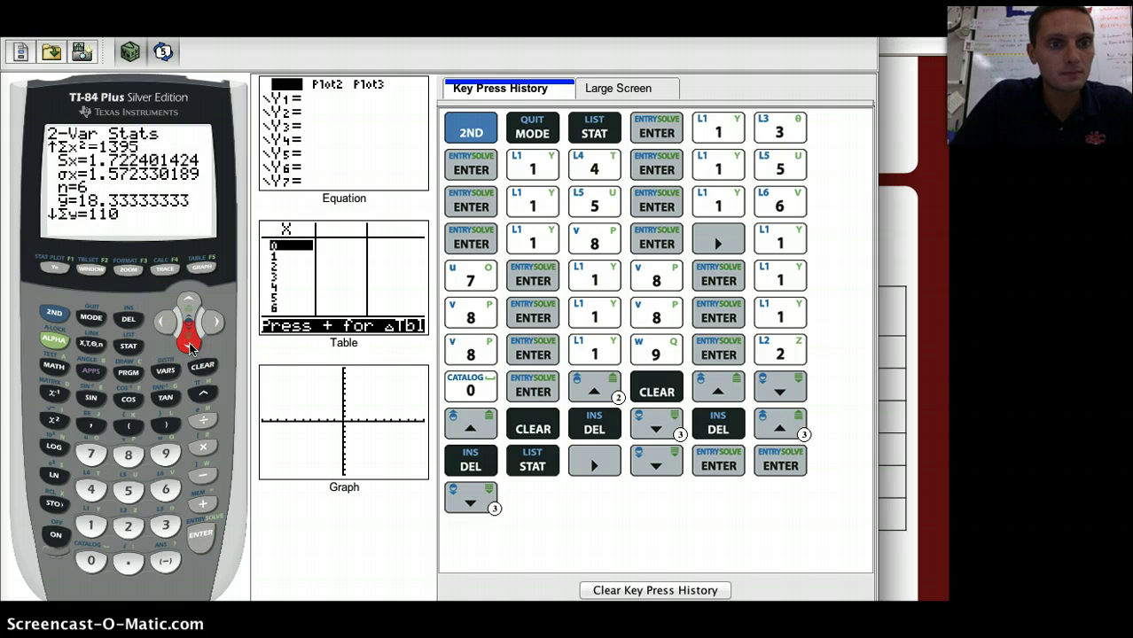
left_click(189, 346)
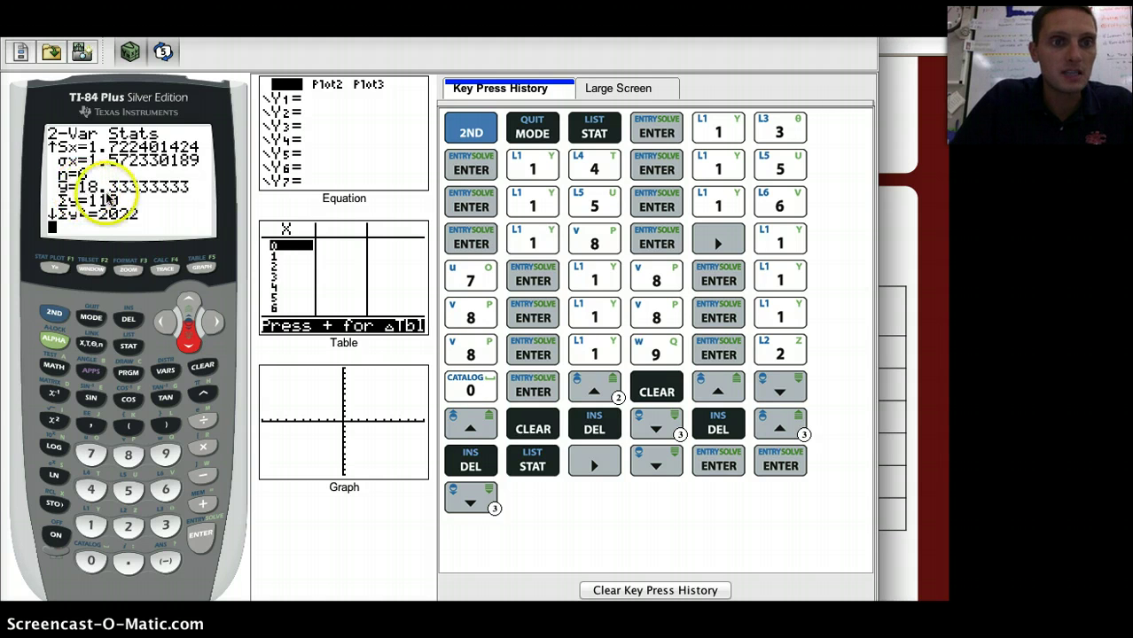
left_click(190, 345)
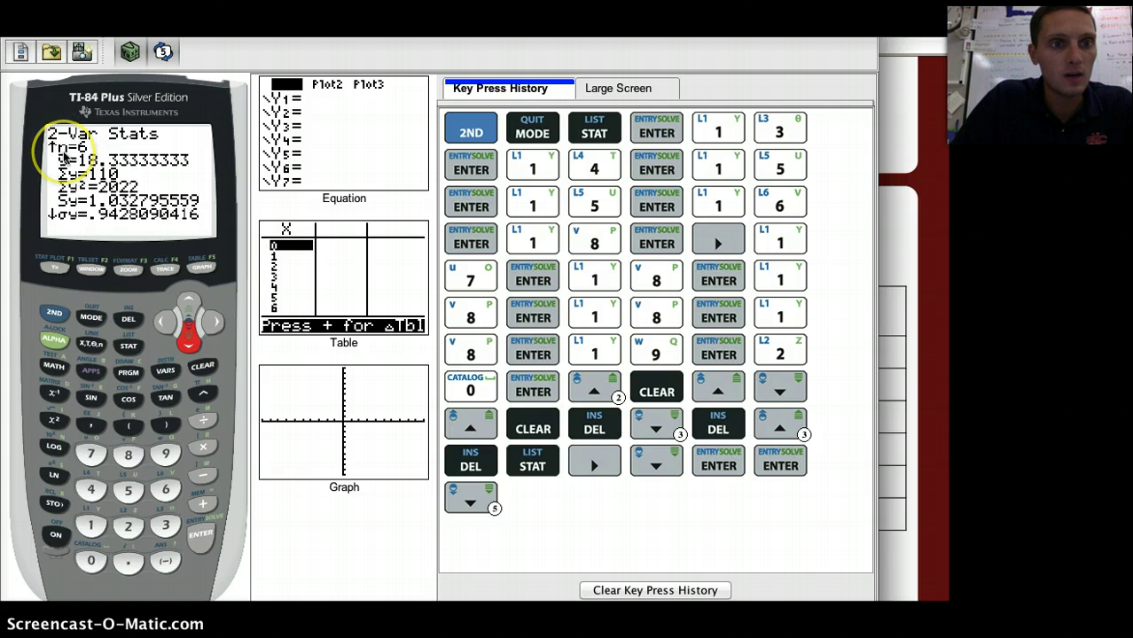
left_click(189, 342)
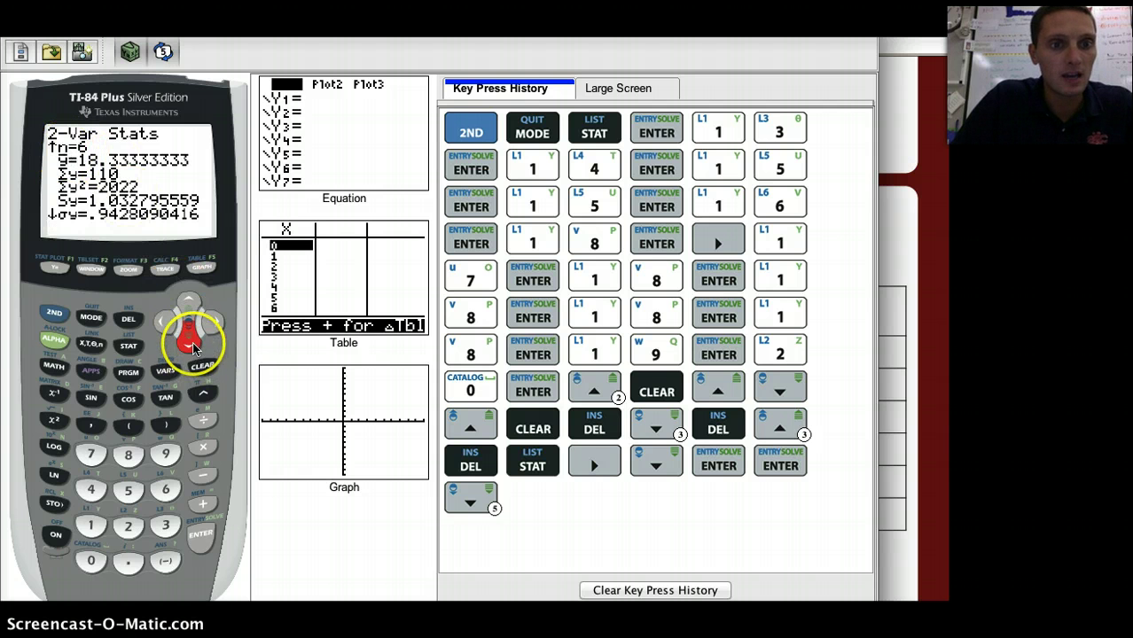
left_click(191, 342)
left_click(190, 339)
left_click(190, 338)
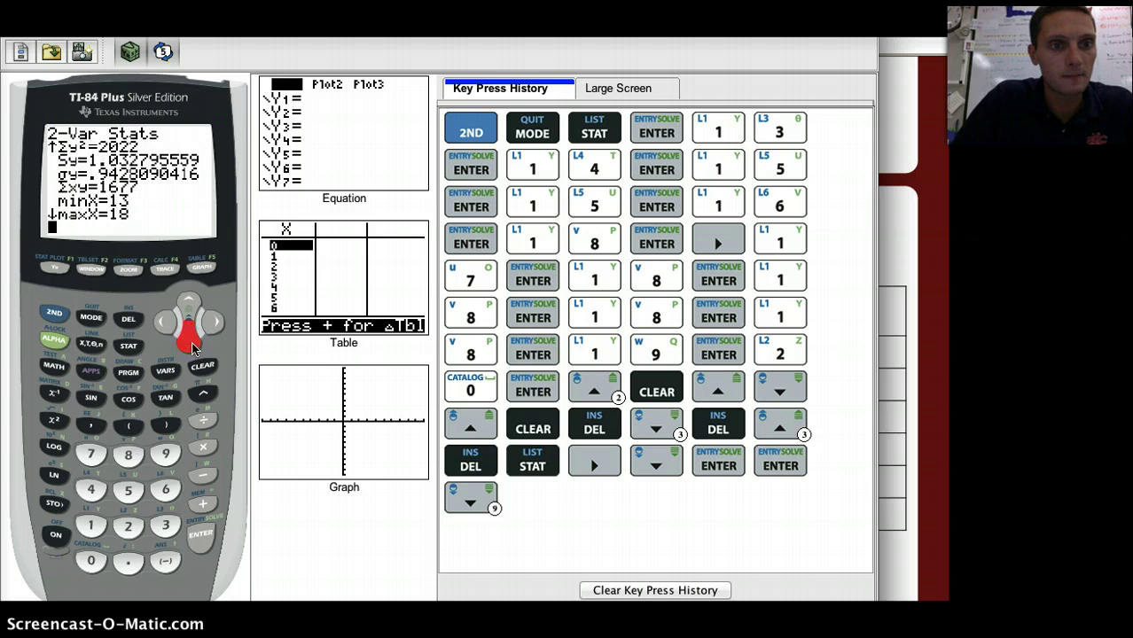
left_click(191, 333)
Scroll back up to the top of the results, where x̄=15.16666667 is shown
left_click(188, 301)
left_click(188, 301)
left_click(188, 302)
left_click(188, 302)
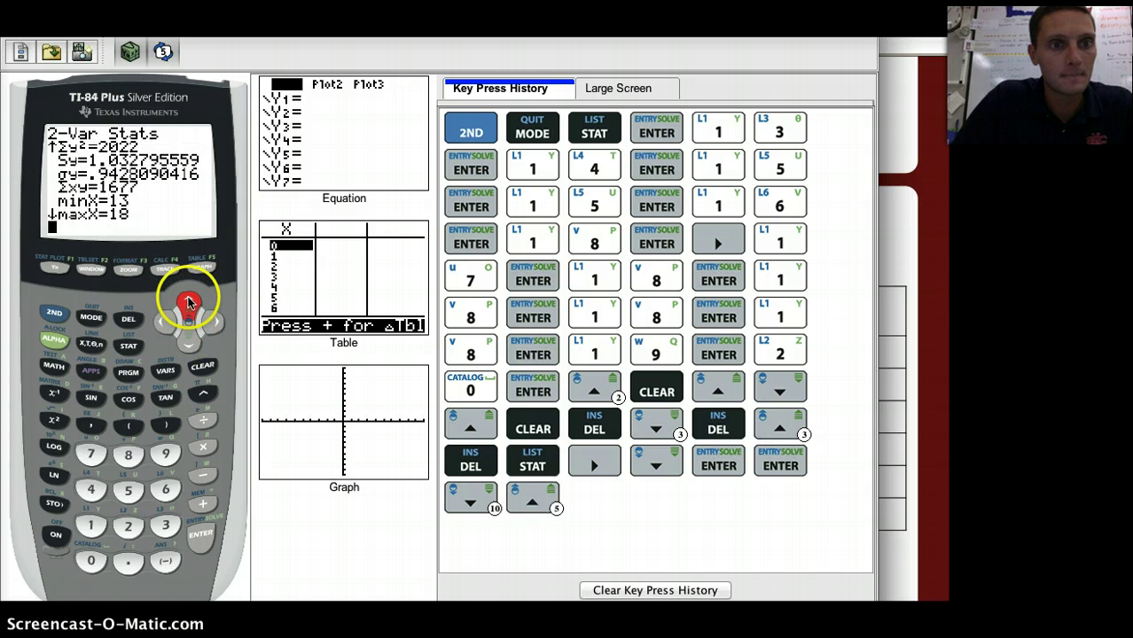
left_click(187, 301)
left_click(188, 301)
left_click(188, 301)
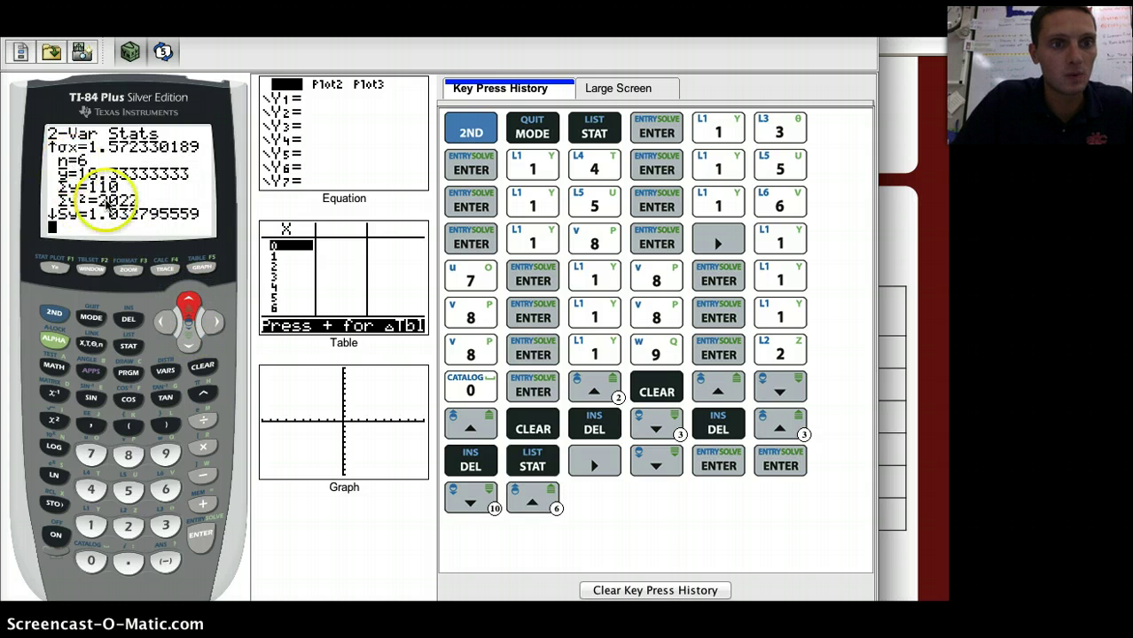
left_click(186, 301)
left_click(186, 301)
left_click(186, 301)
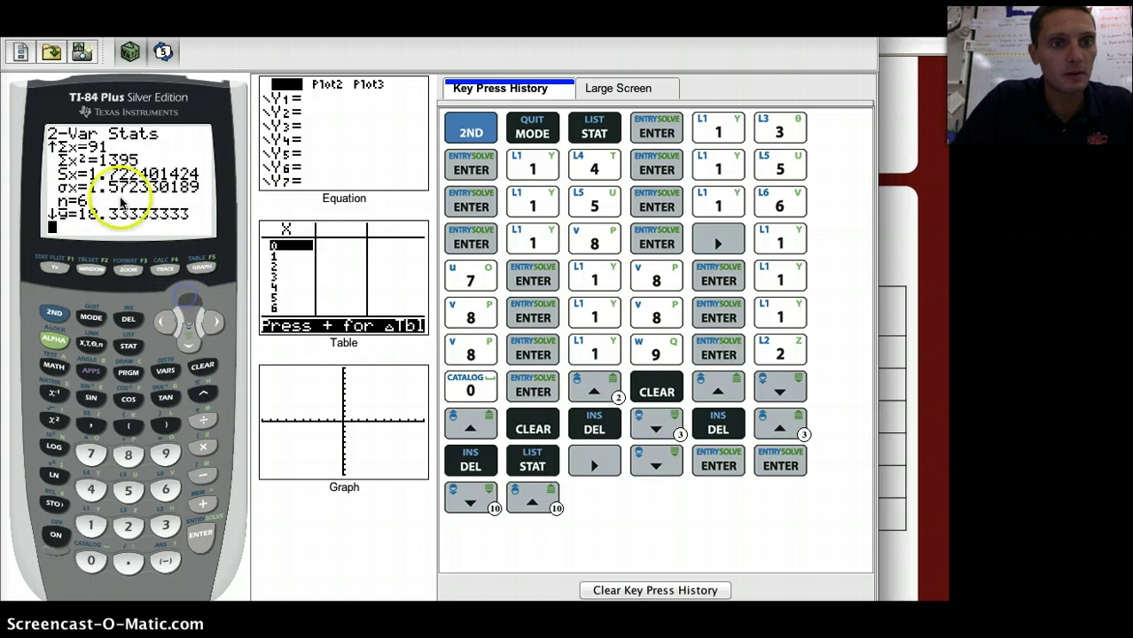
left_click(187, 302)
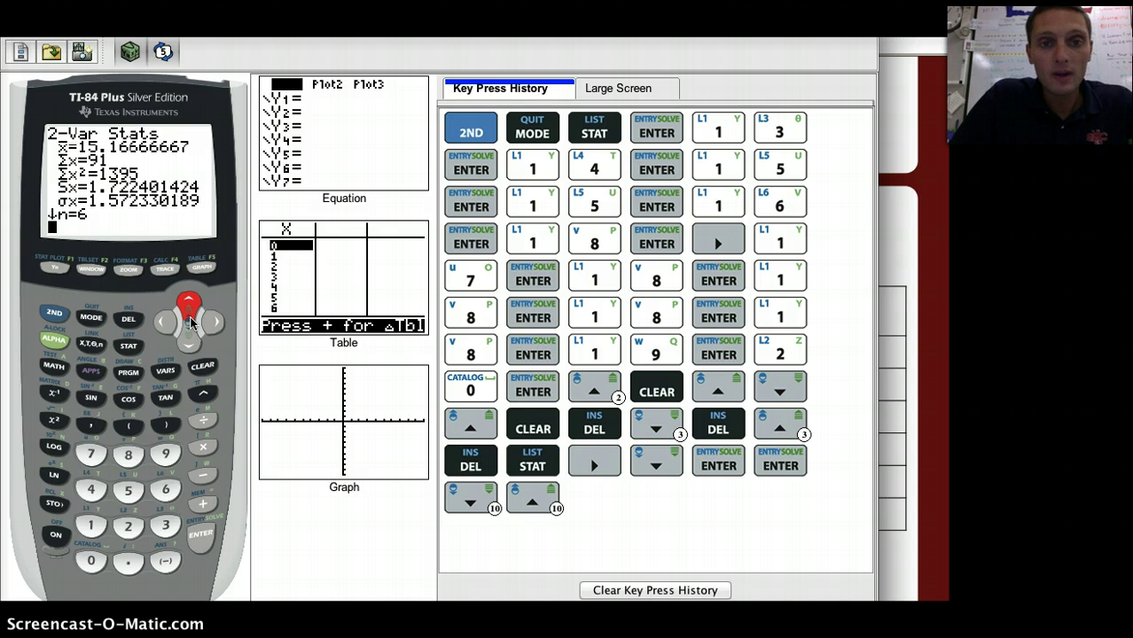
Open 2-SampTTest from the STAT TESTS menu
left_click(129, 348)
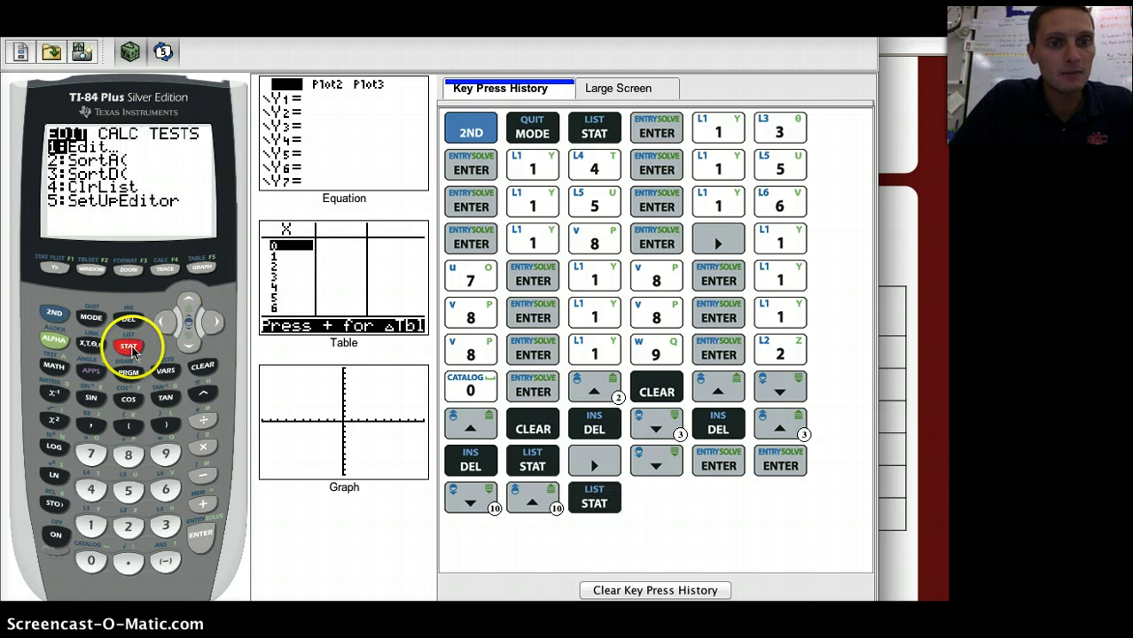
left_click(213, 323)
left_click(213, 323)
left_click(201, 343)
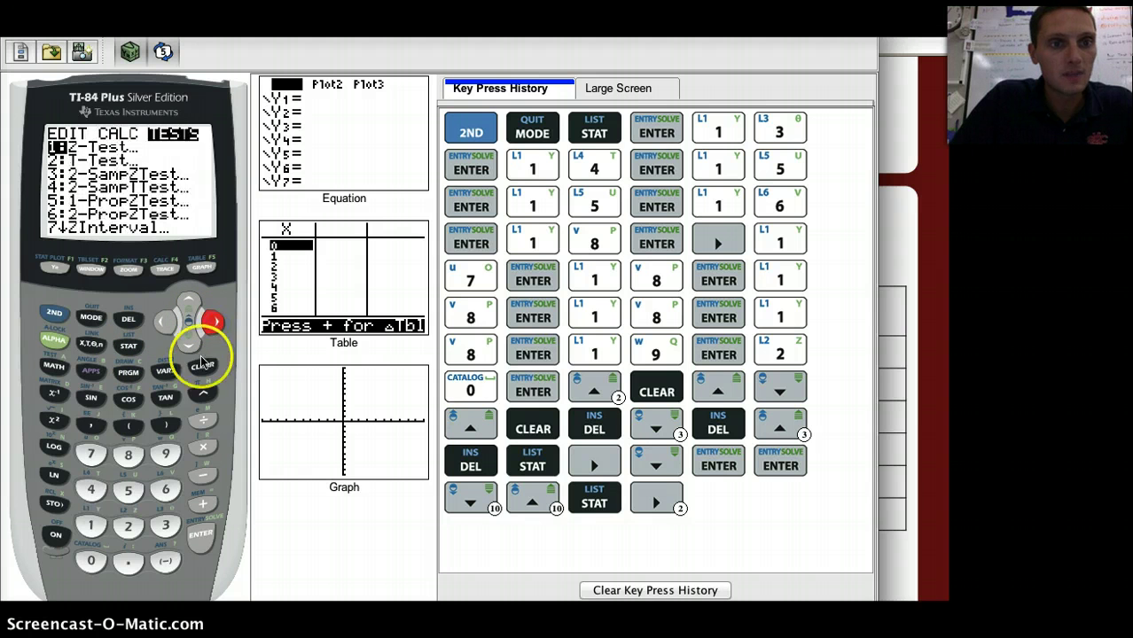
left_click(188, 342)
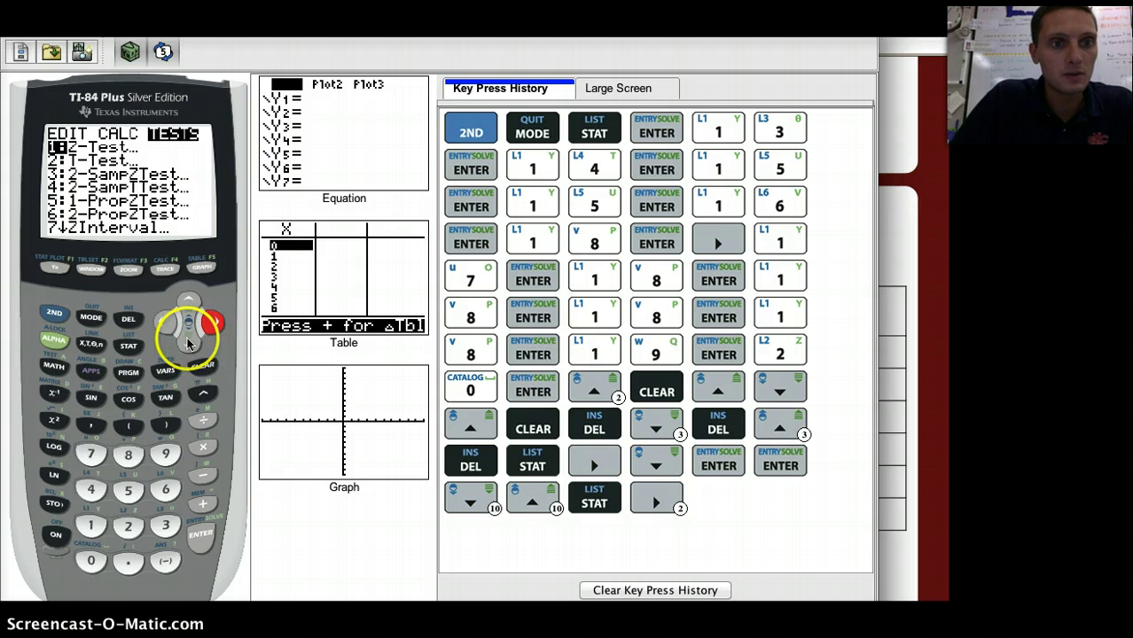
left_click(187, 342)
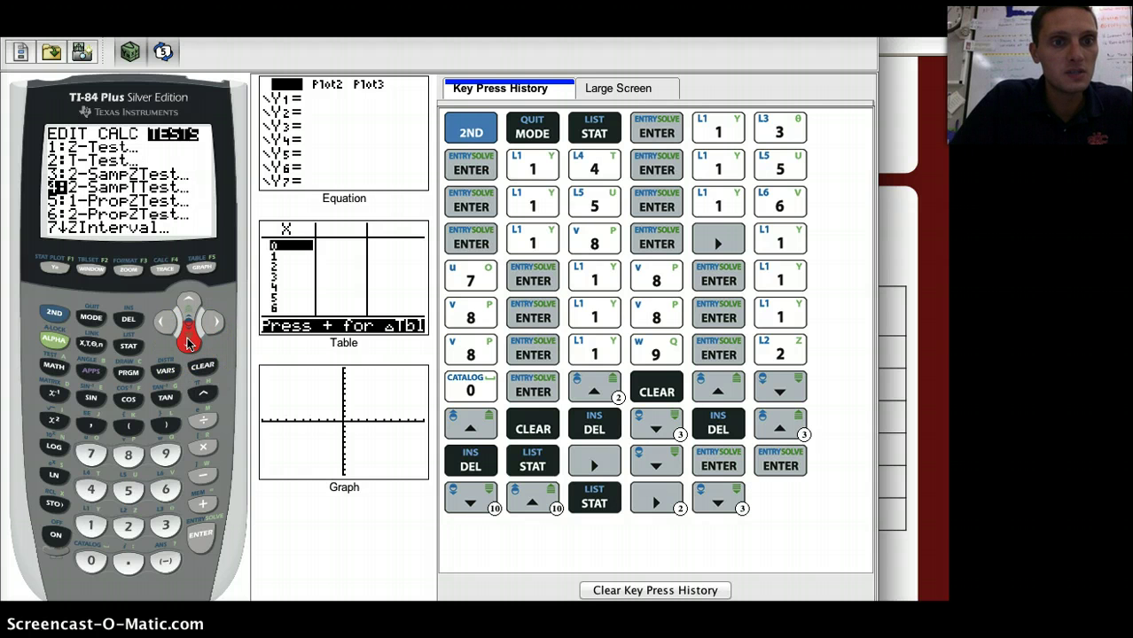
left_click(205, 541)
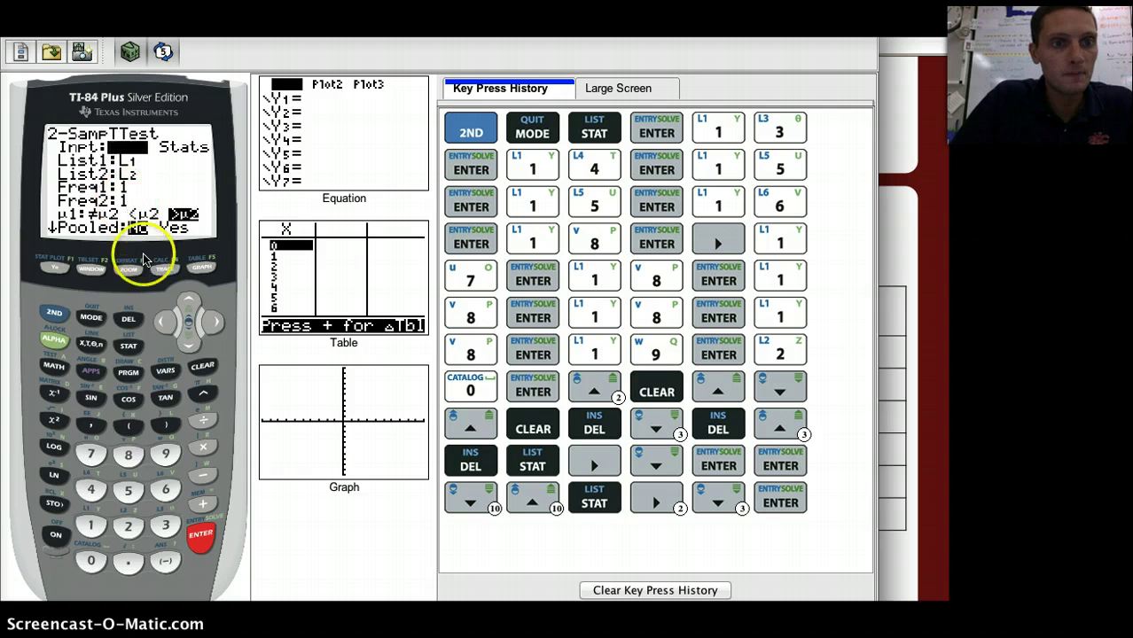
Use Data input with L1 and L2, choose the μ1≠μ2 alternative, and set Pooled: No
left_click(188, 341)
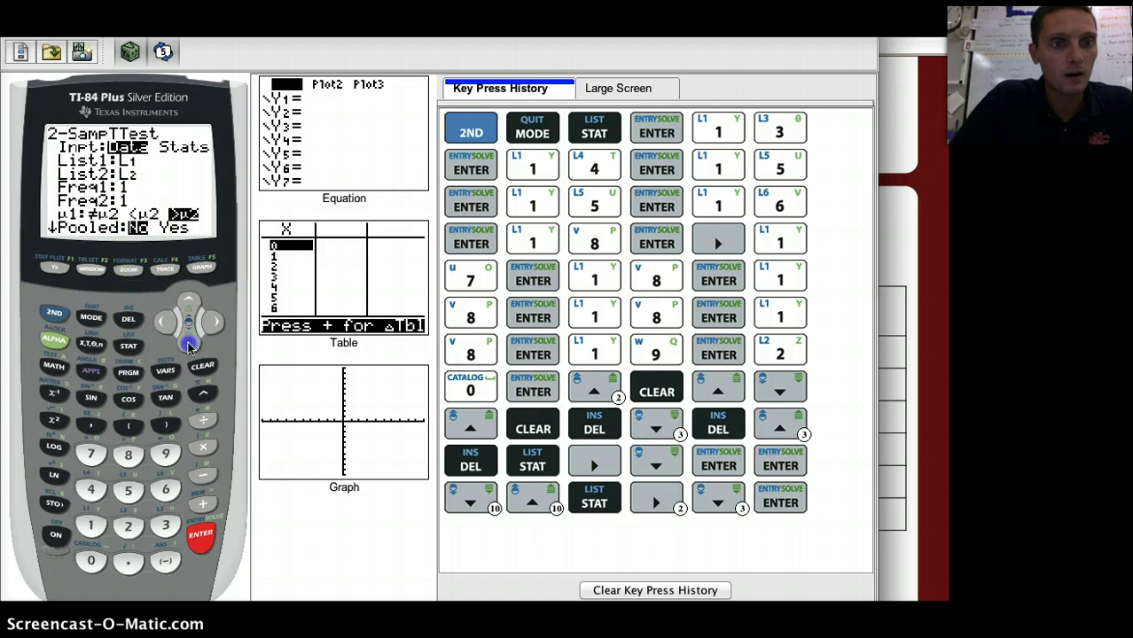
left_click(188, 341)
left_click(188, 341)
left_click(188, 343)
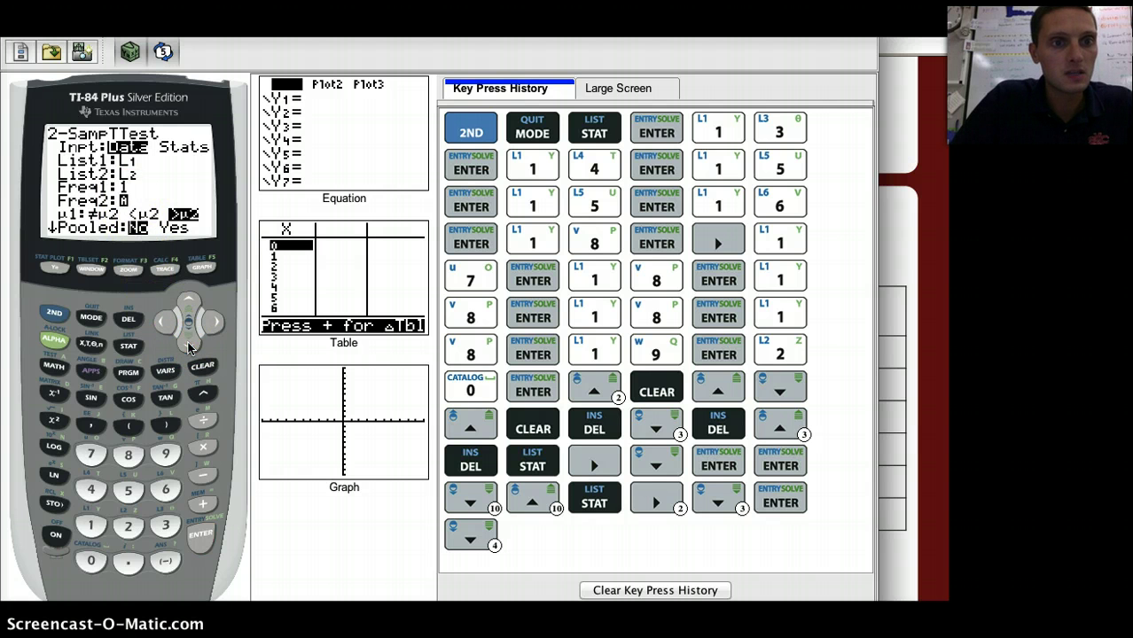
left_click(188, 344)
left_click(187, 344)
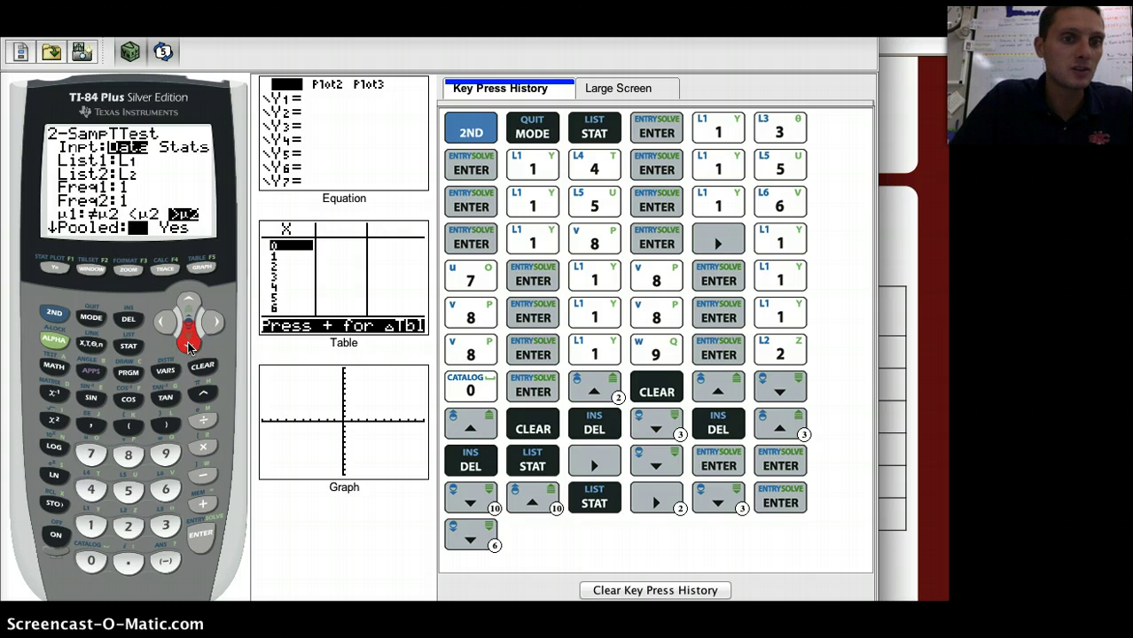
left_click(189, 306)
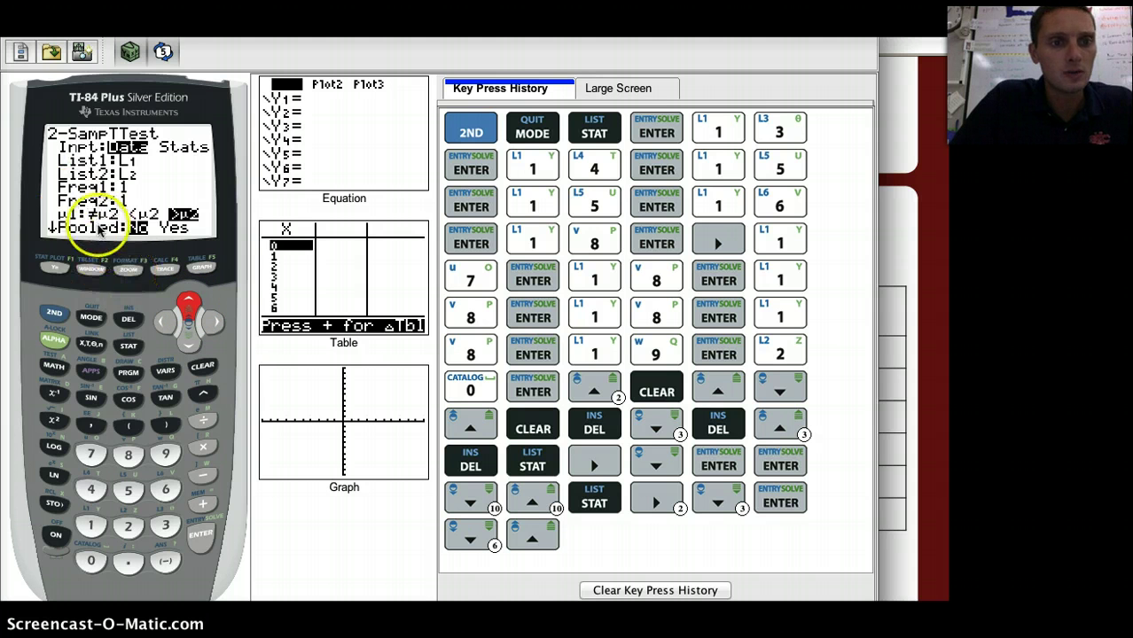
left_click(200, 533)
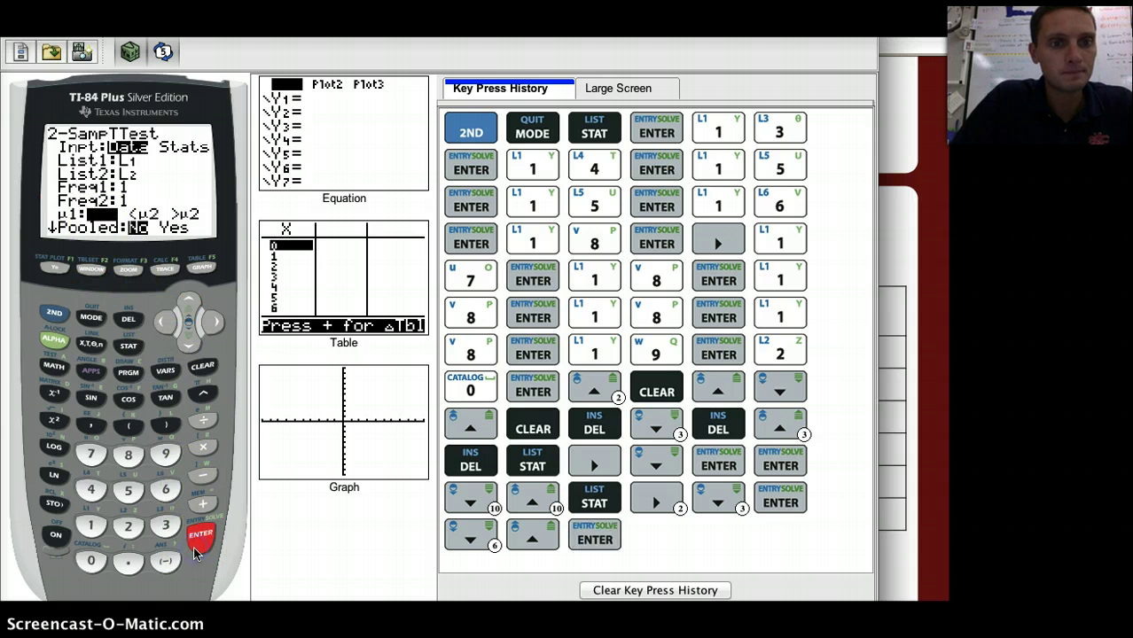
left_click(189, 344)
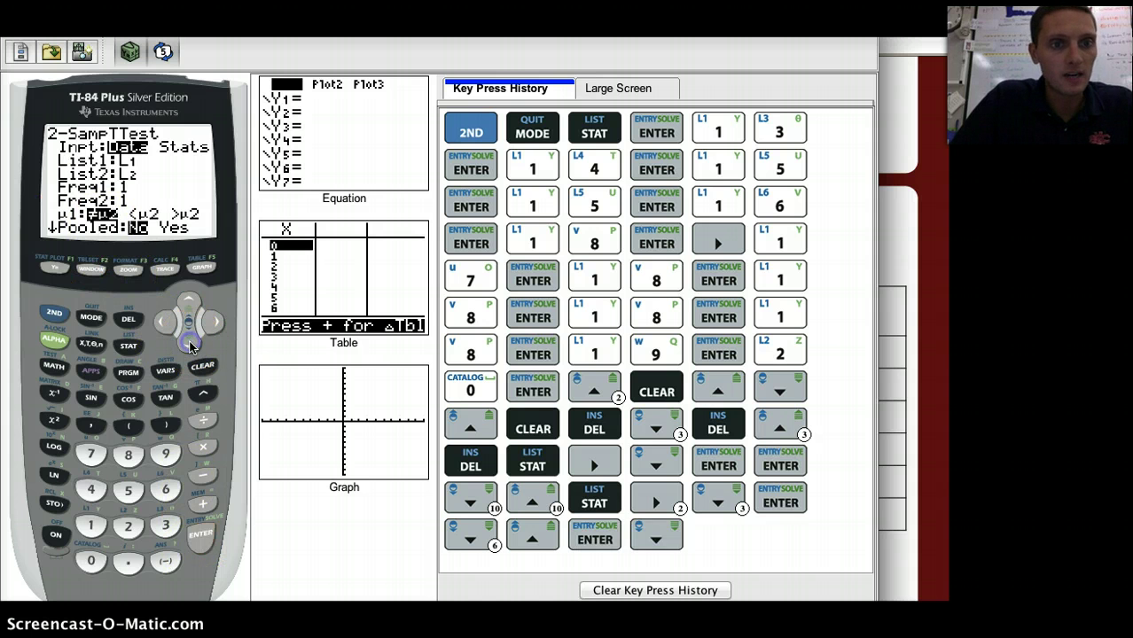
left_click(189, 344)
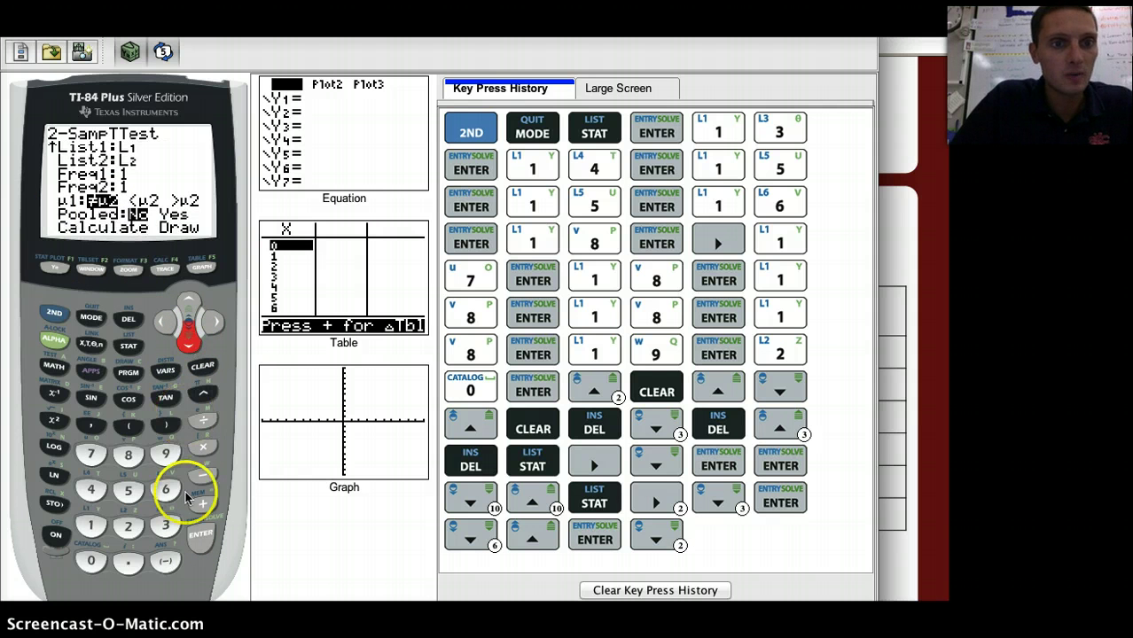
Calculate the 2-SampTTest (t=-3.862299234, p=.0045900079), then reveal the slide's null hypothesis
left_click(200, 536)
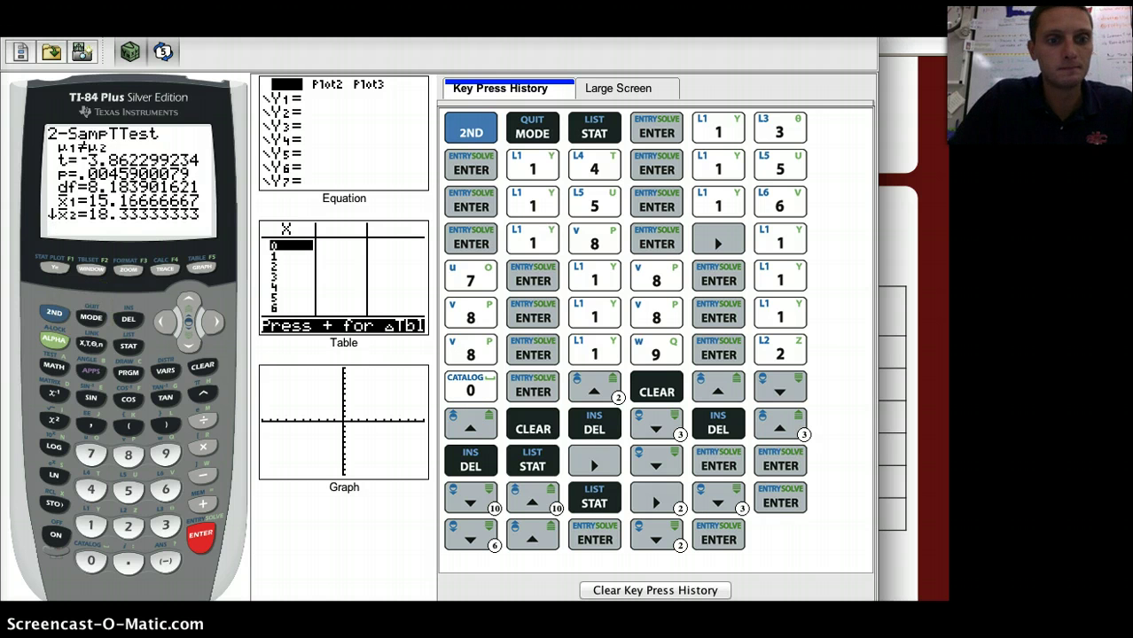
left_click(1095, 253)
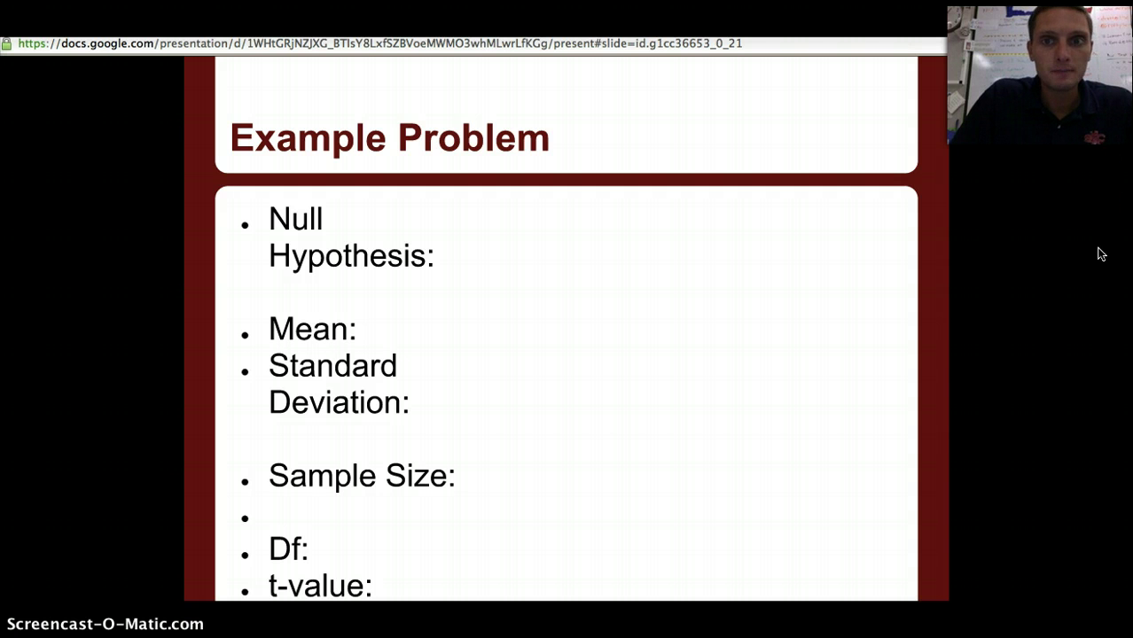
left_click(1070, 44)
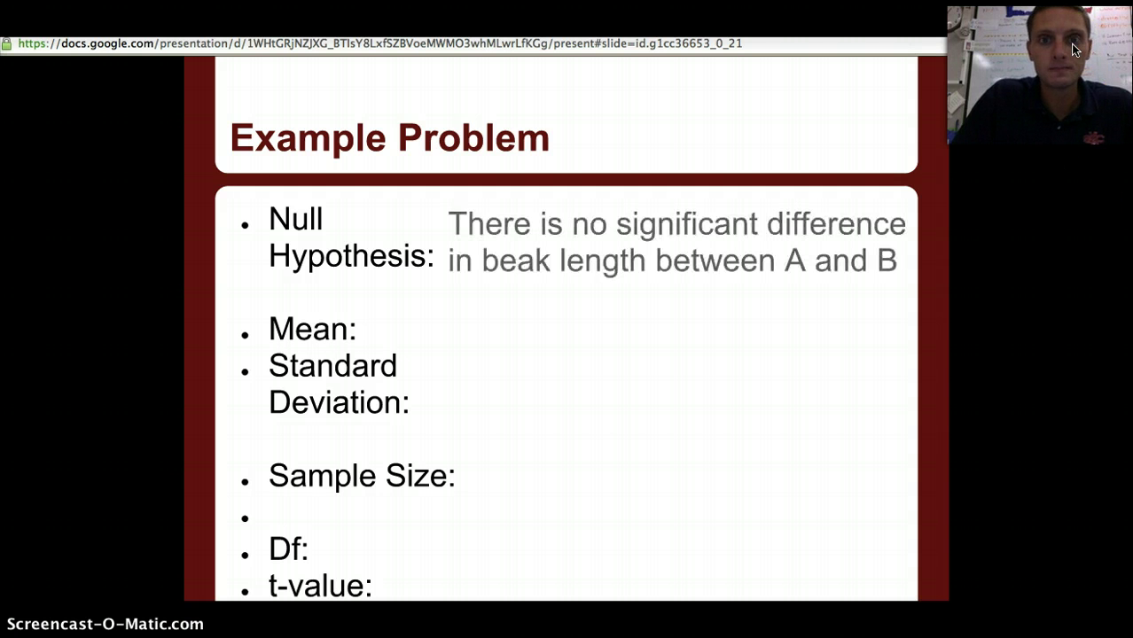